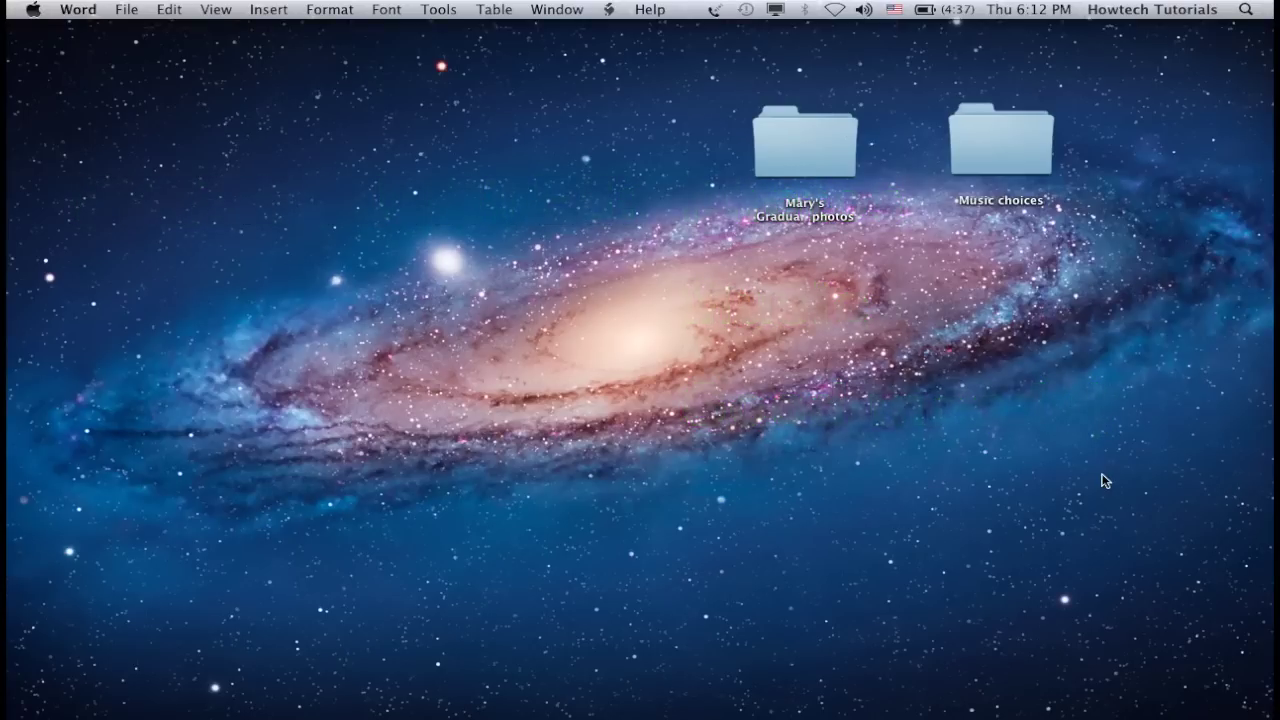
Step: Review the JPEGs in the graduation photos folder, close it, and select the Music choices folder
{"action": "double_click", "coordinate": [800, 152]}
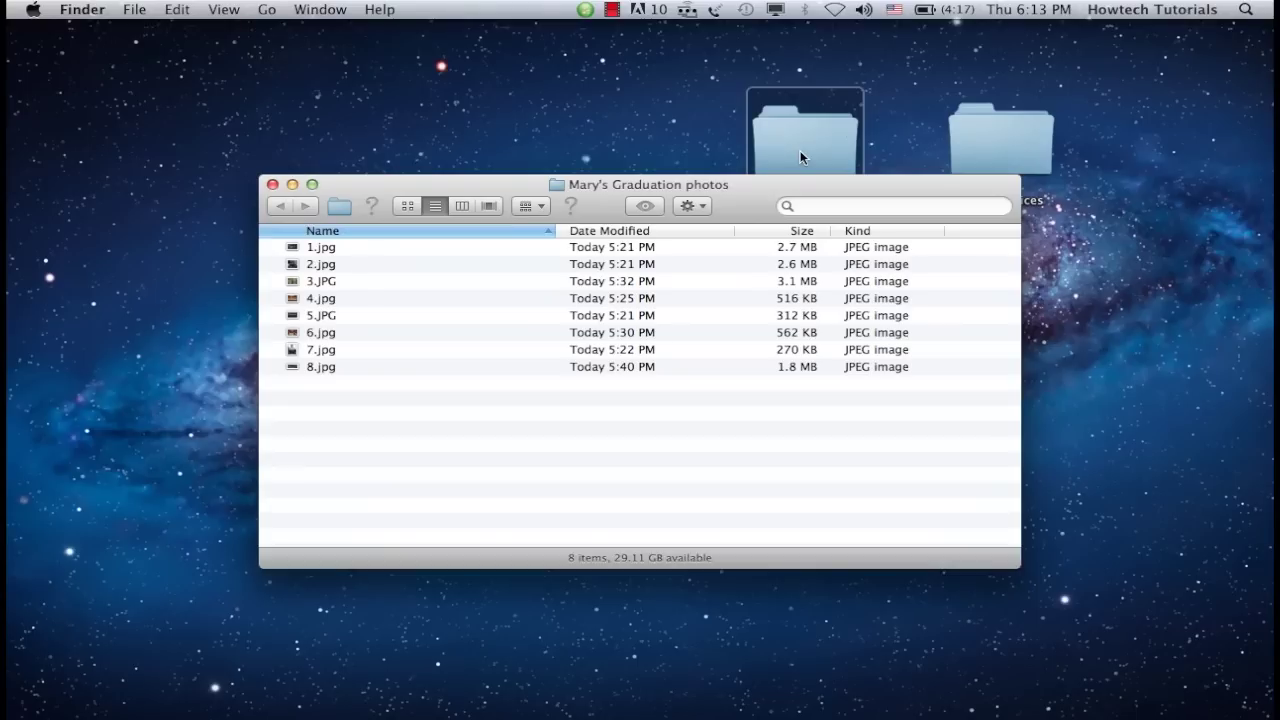
{"action": "left_click", "coordinate": [512, 367]}
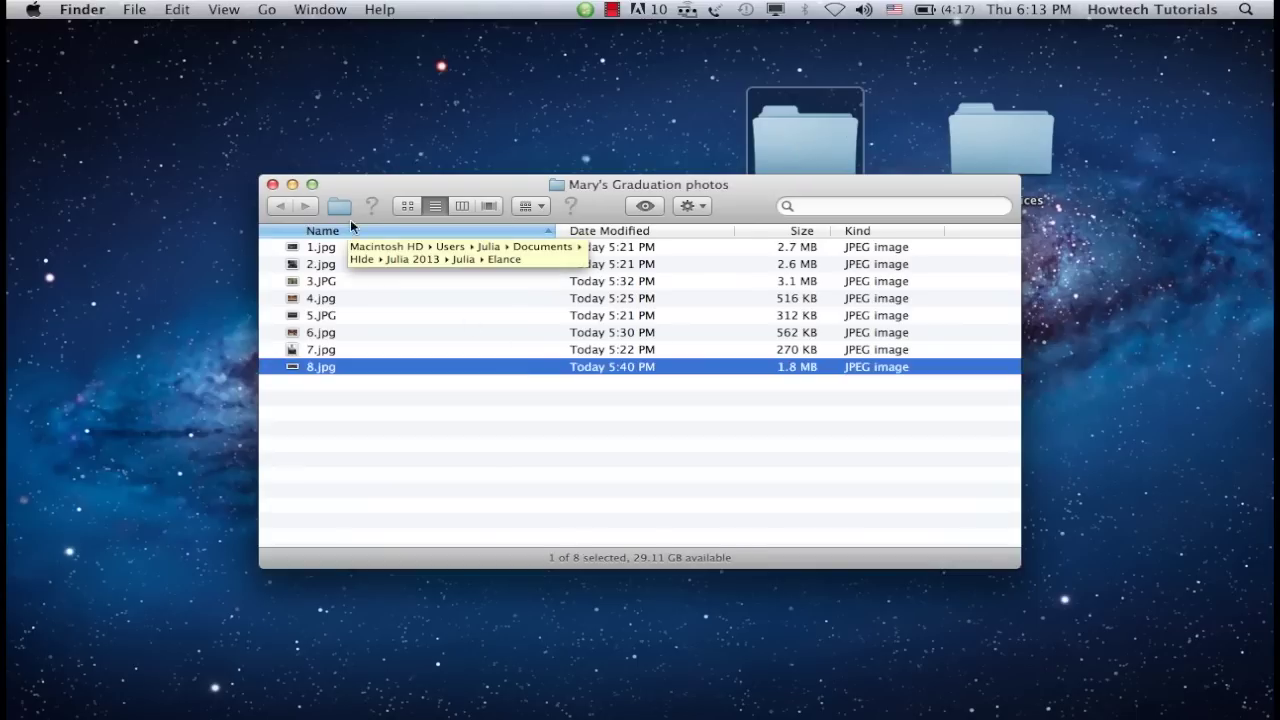
{"action": "left_click", "coordinate": [273, 184]}
{"action": "left_click", "coordinate": [901, 332]}
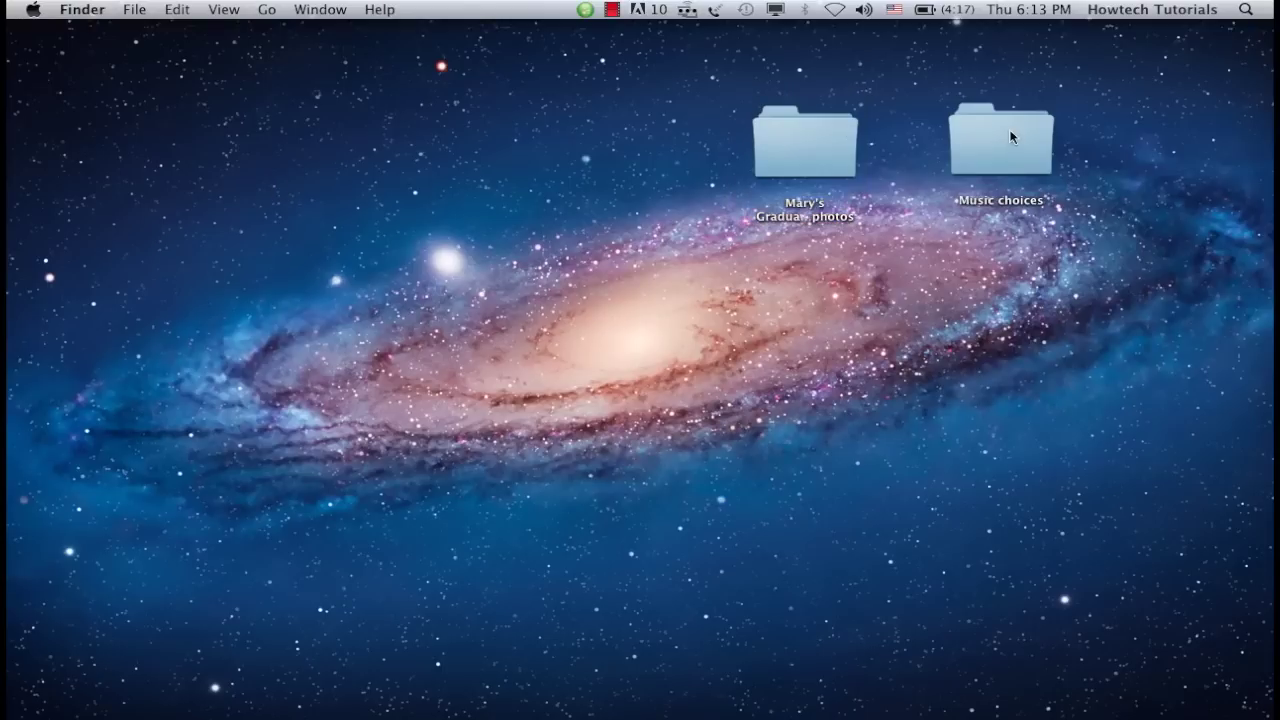
{"action": "left_click", "coordinate": [999, 163]}
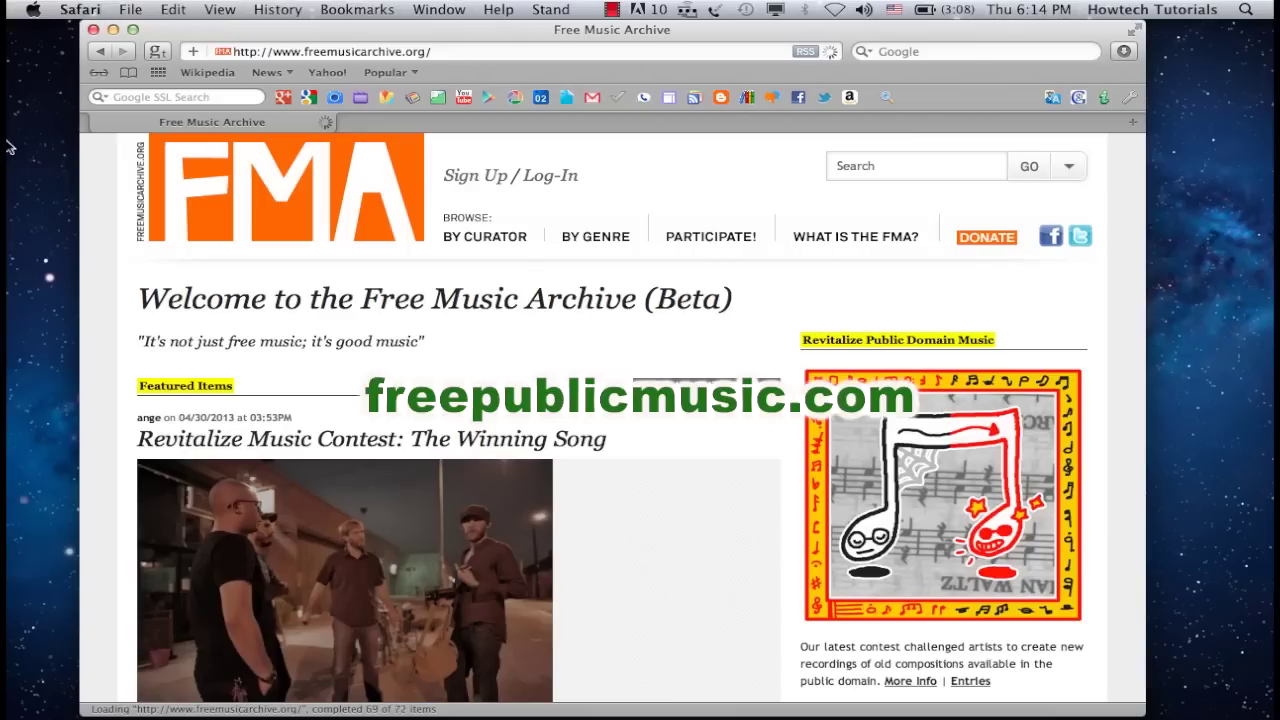
Step: Open the Sigur Rós album store page and scroll through its album list
{"action": "mouse_move", "coordinate": [595, 238]}
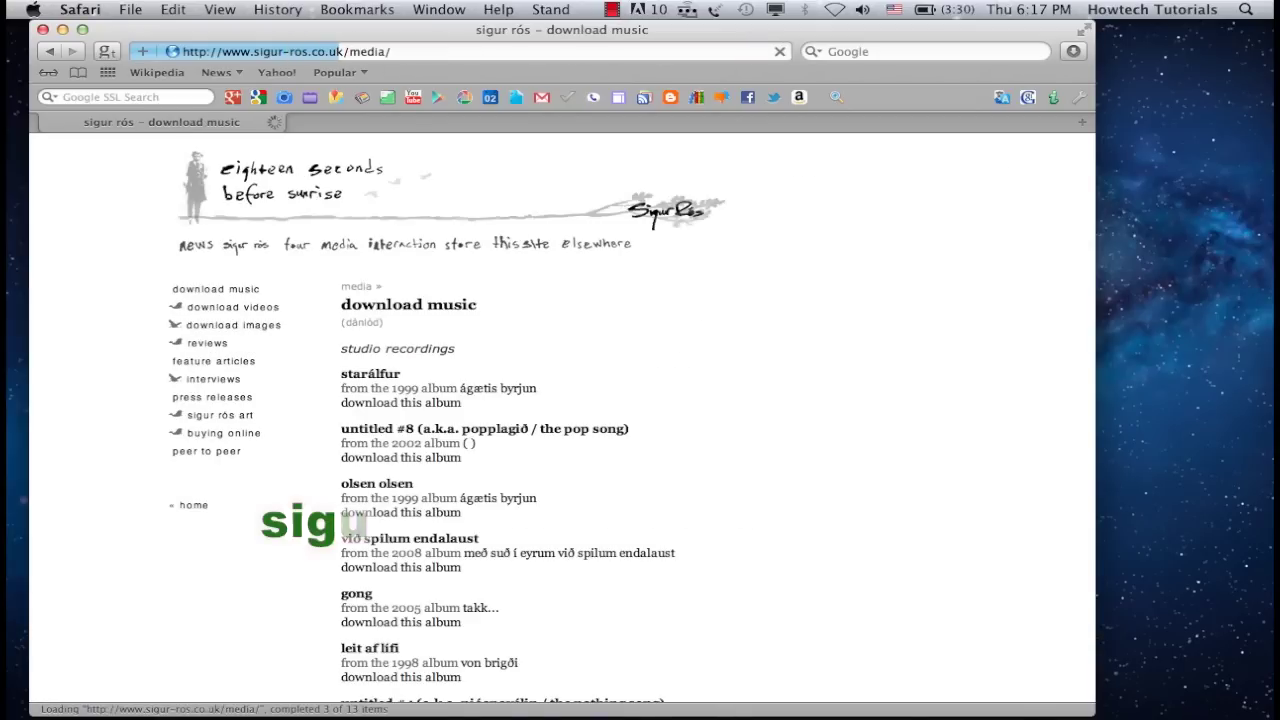
{"action": "left_click", "coordinate": [436, 405]}
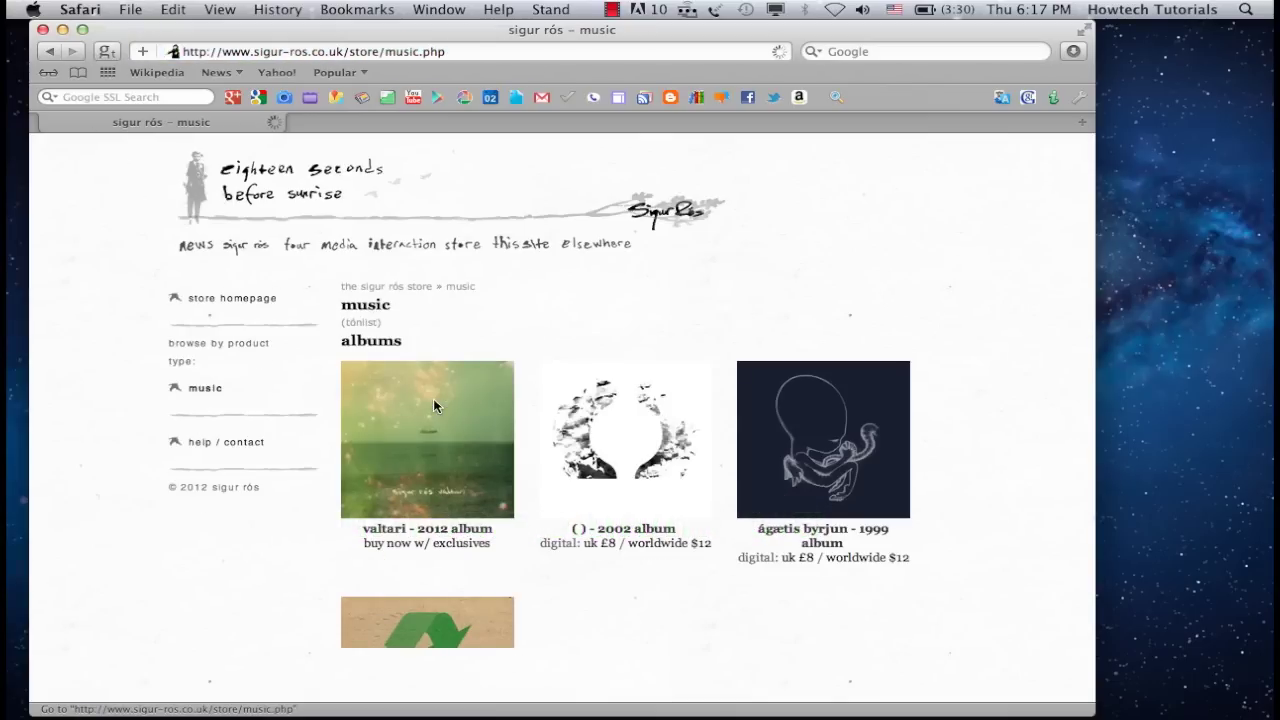
{"action": "scroll", "coordinate": [433, 402], "scroll_direction": "down", "scroll_amount": 2}
{"action": "scroll", "coordinate": [433, 401], "scroll_direction": "down", "scroll_amount": 2}
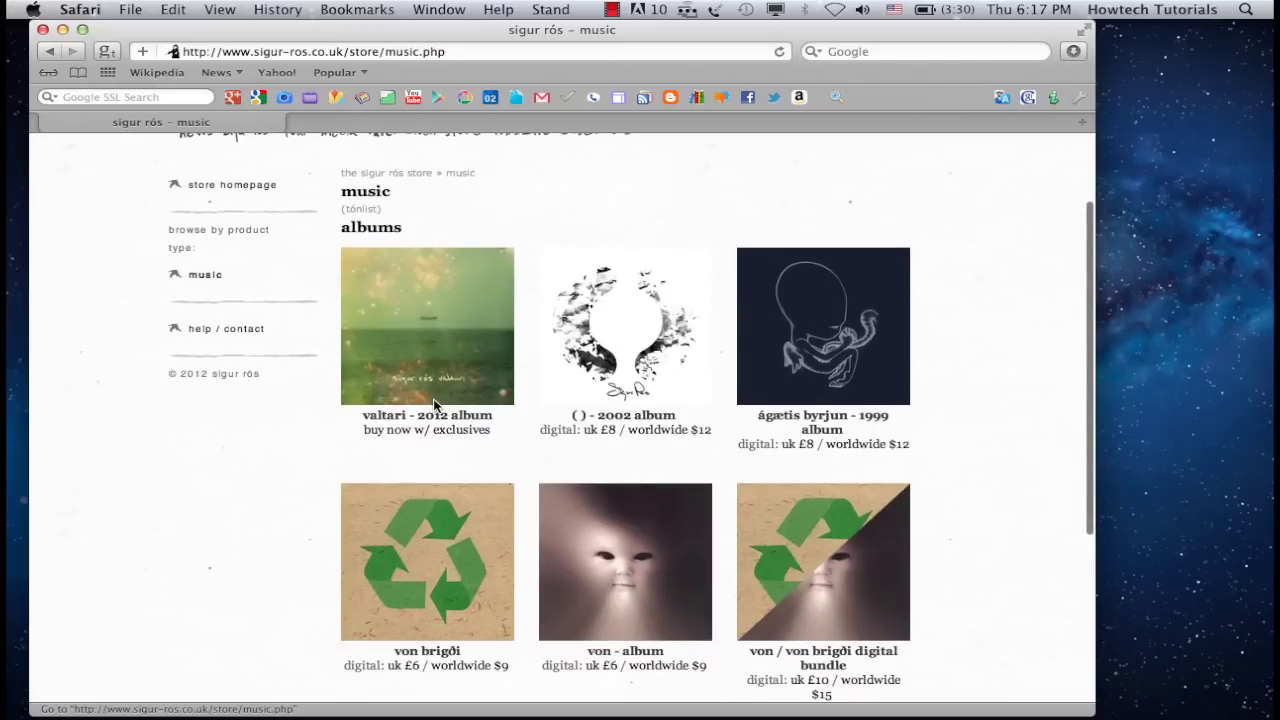
{"action": "scroll", "coordinate": [433, 400], "scroll_direction": "up", "scroll_amount": 3}
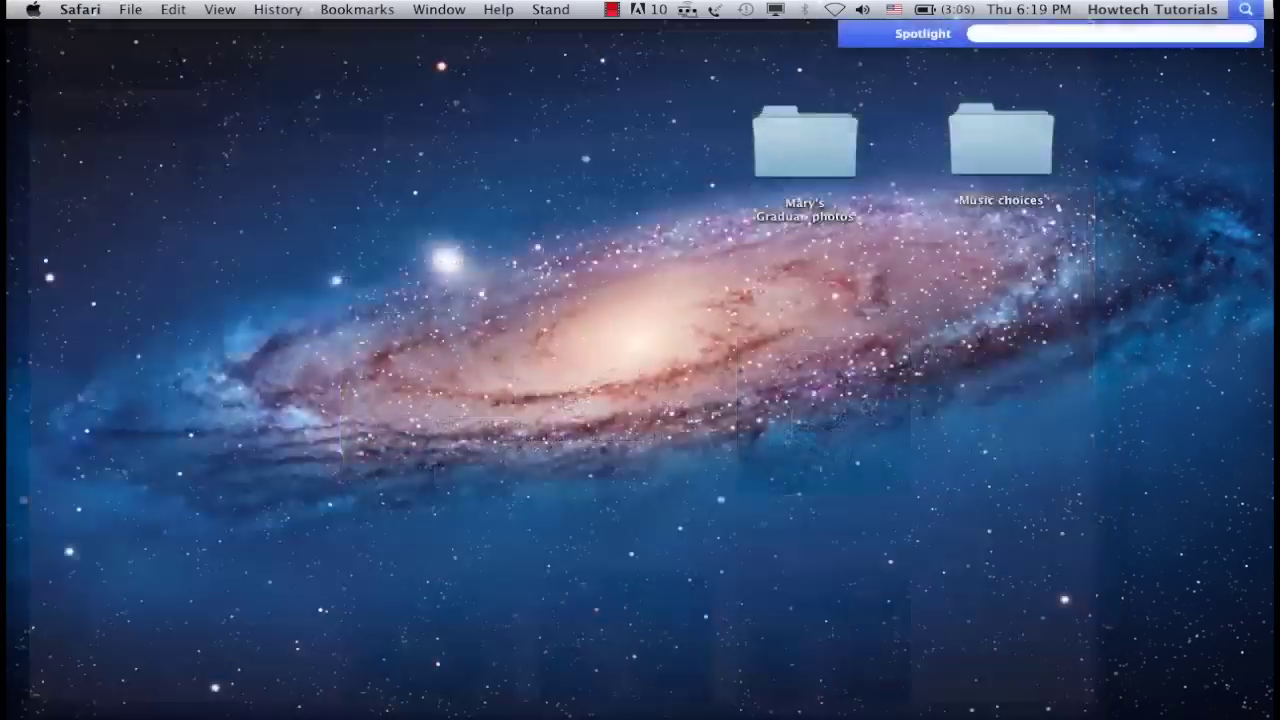
Step: Launch iPhoto and create a new slideshow named 'Mary's graduation'
{"action": "type", "text": "ip"}
{"action": "key", "text": "Escape"}
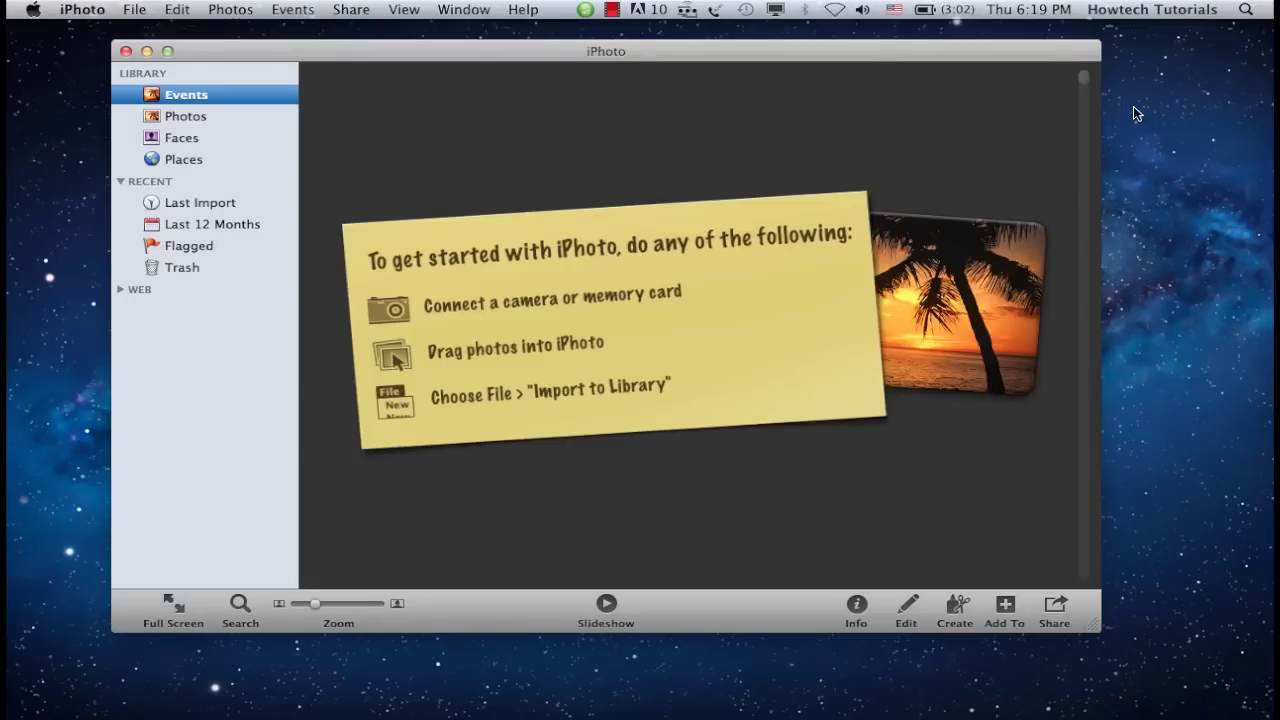
{"action": "left_click", "coordinate": [947, 607]}
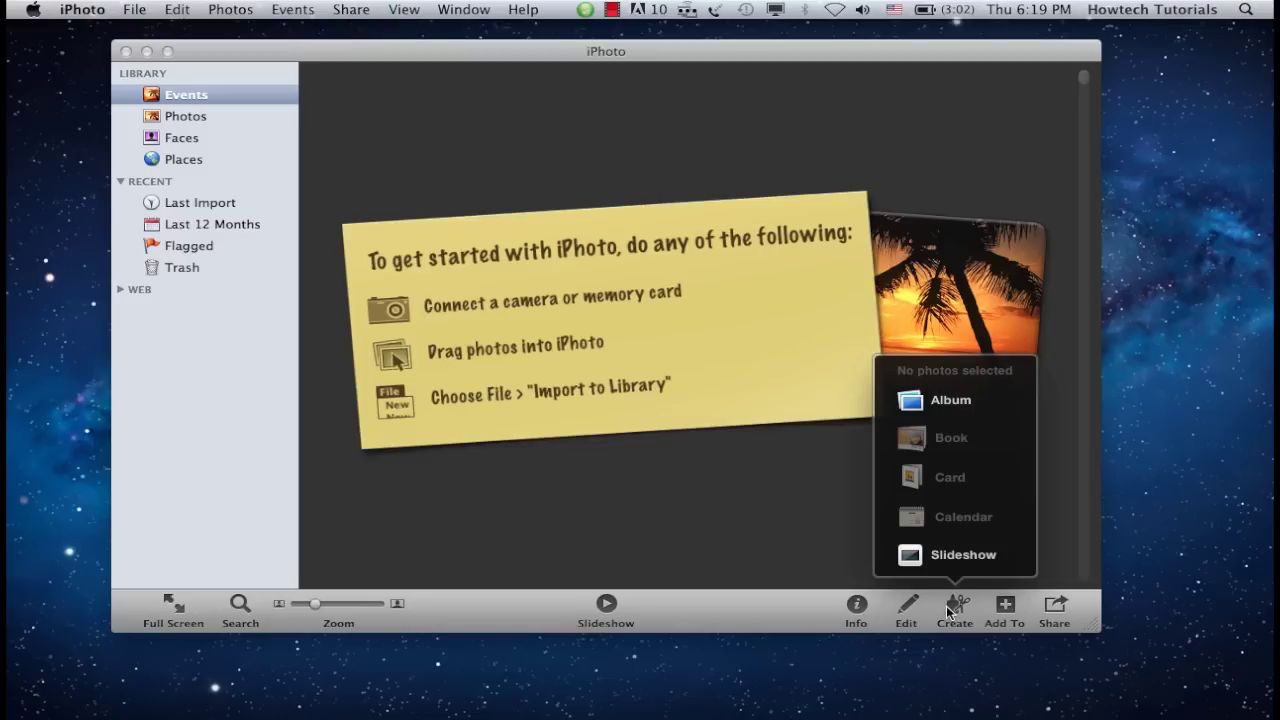
{"action": "left_click", "coordinate": [948, 558]}
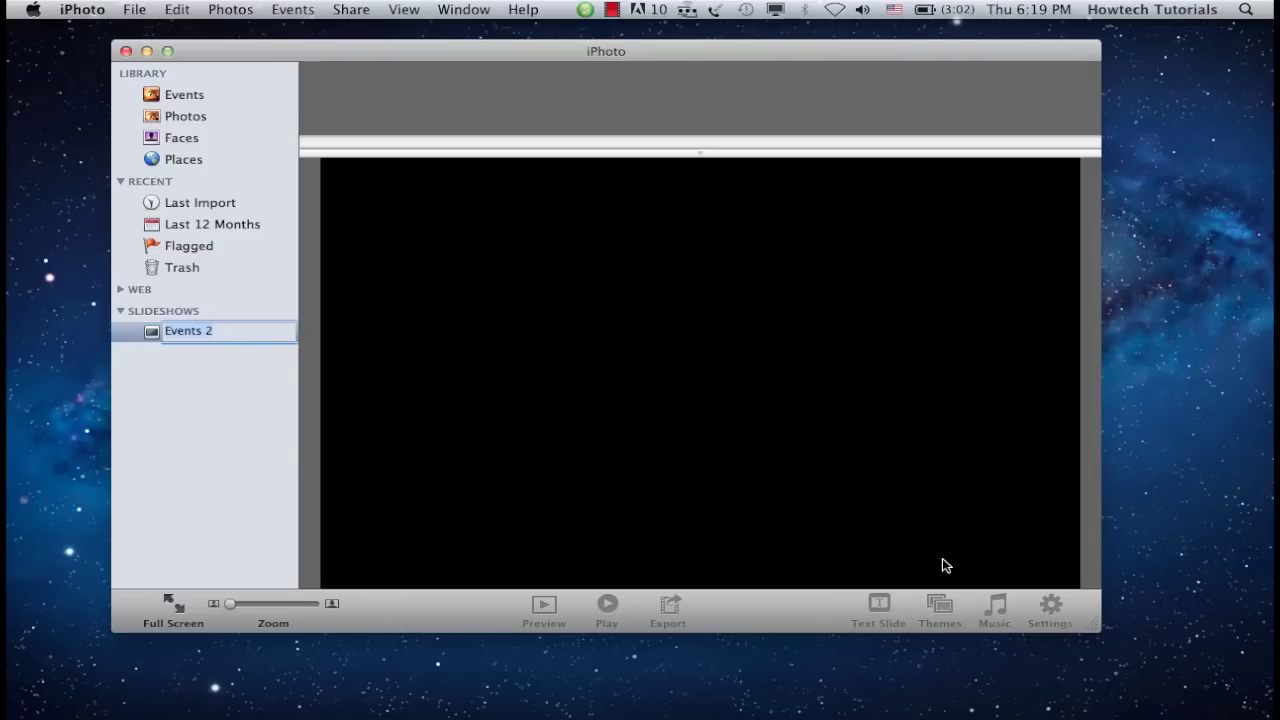
{"action": "type", "text": "Mary's gradua"}
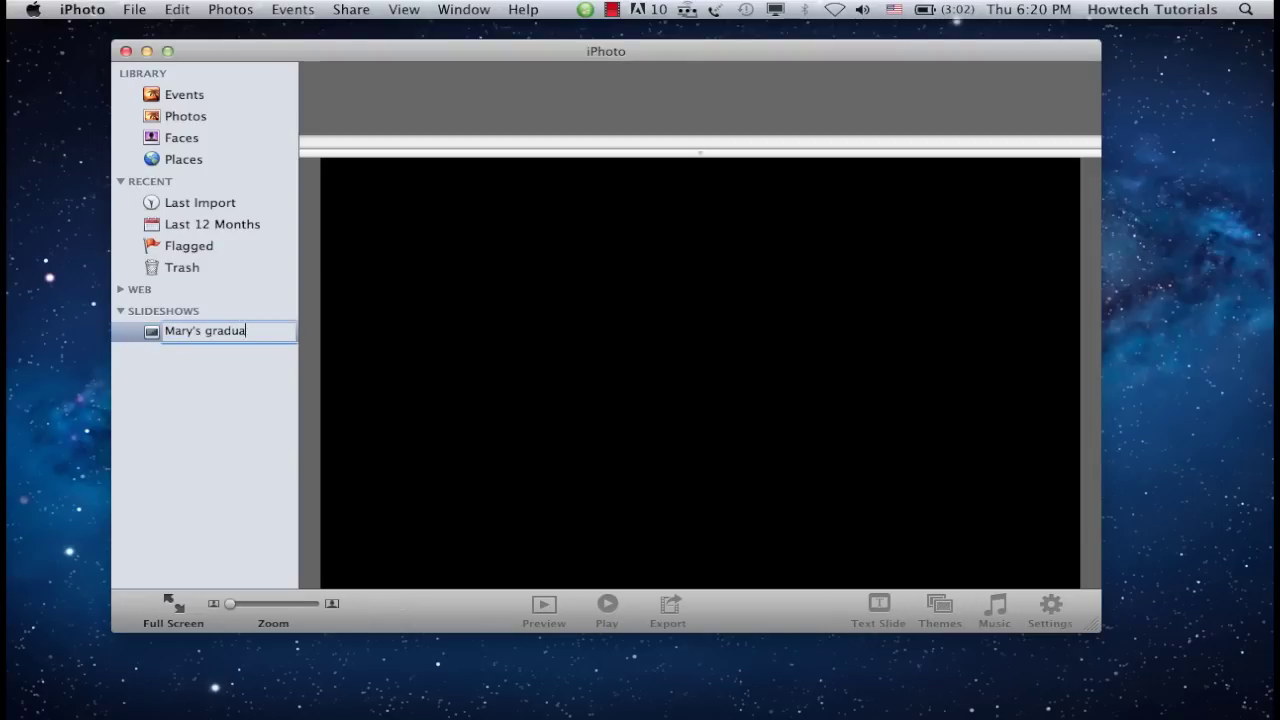
{"action": "type", "text": "tion"}
{"action": "key", "text": "Return"}
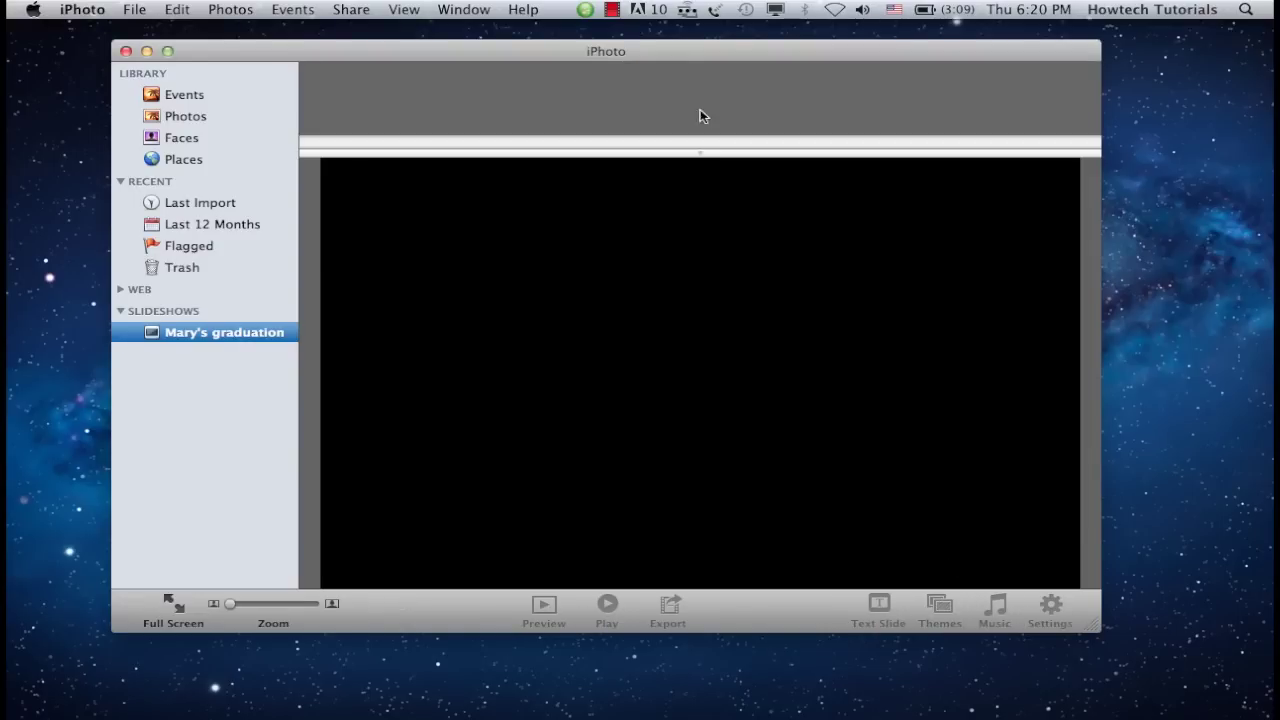
Step: Import all eight photos from the graduation photos folder into the iPhoto library
{"action": "left_click", "coordinate": [150, 8]}
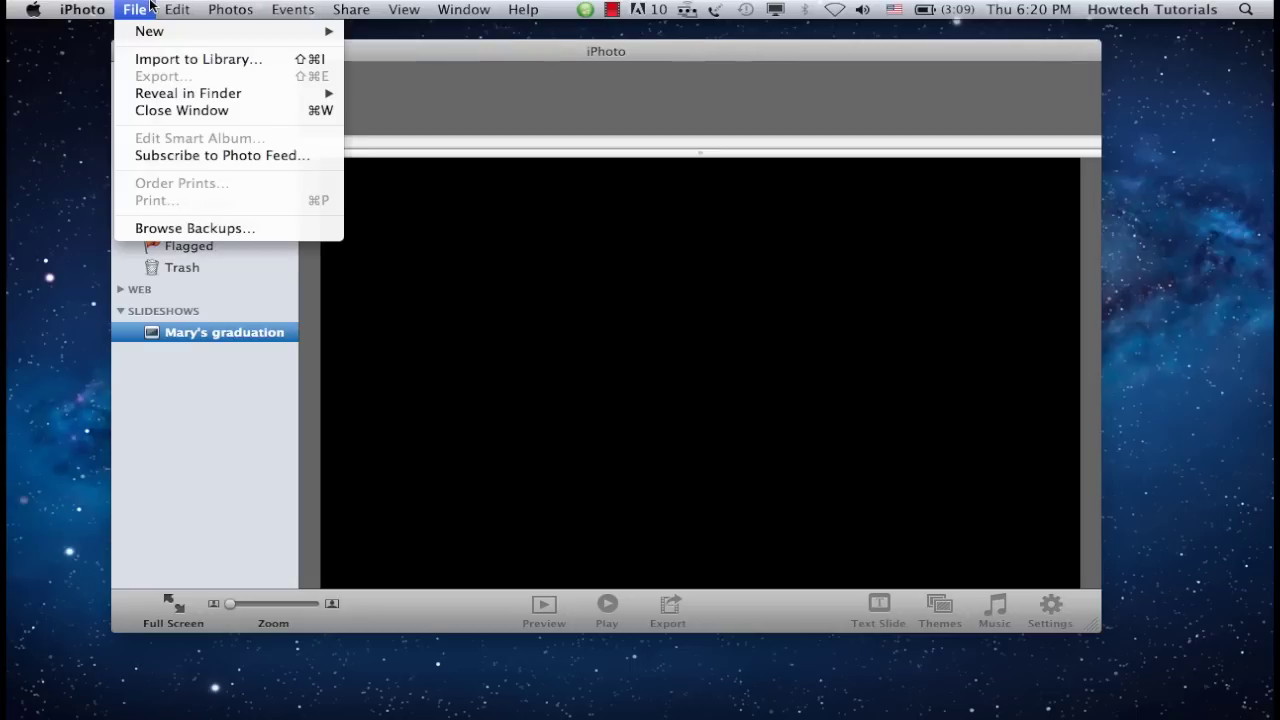
{"action": "left_click", "coordinate": [163, 59]}
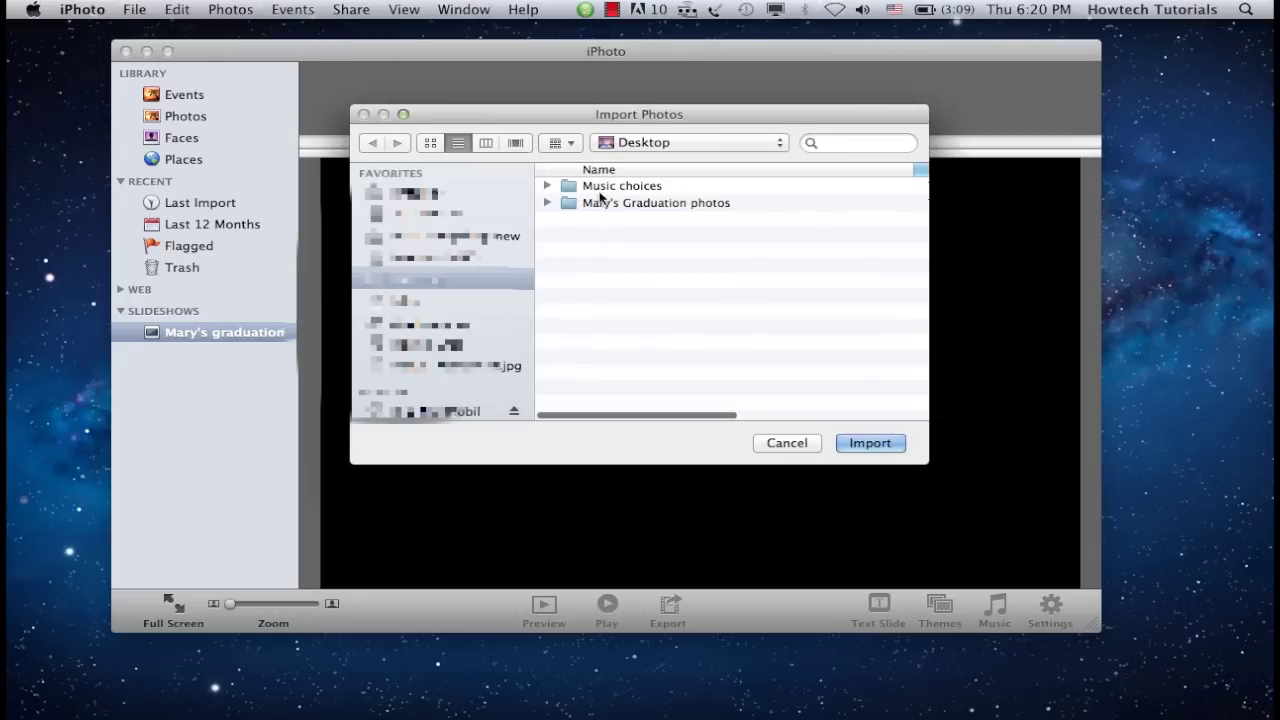
{"action": "left_click", "coordinate": [548, 202]}
{"action": "left_click", "coordinate": [636, 220]}
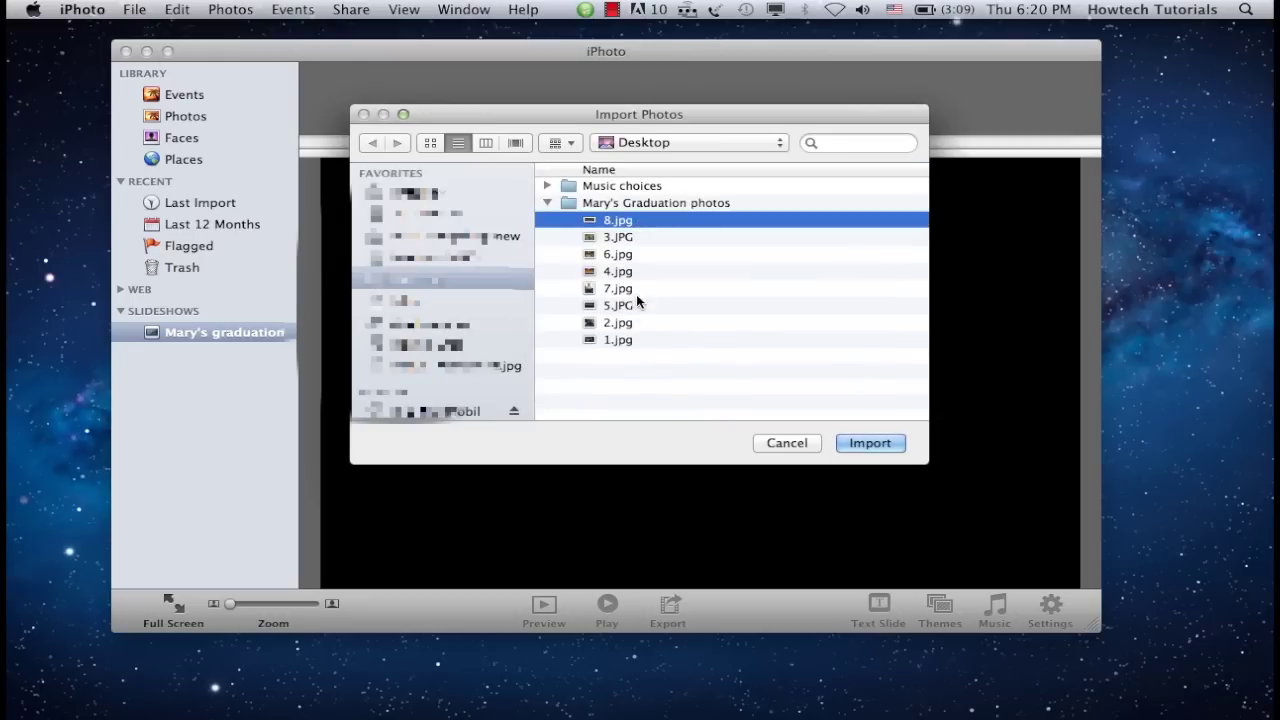
{"action": "left_click", "coordinate": [628, 340], "text": "shift"}
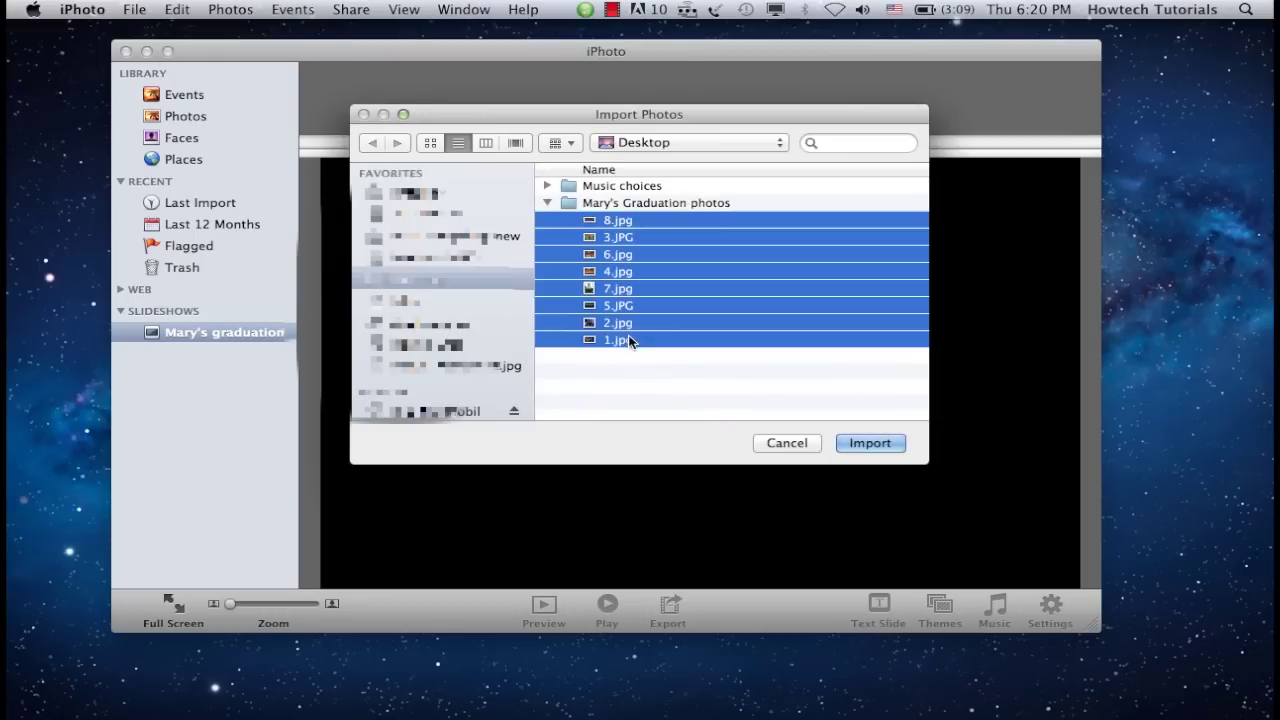
{"action": "left_click", "coordinate": [869, 443]}
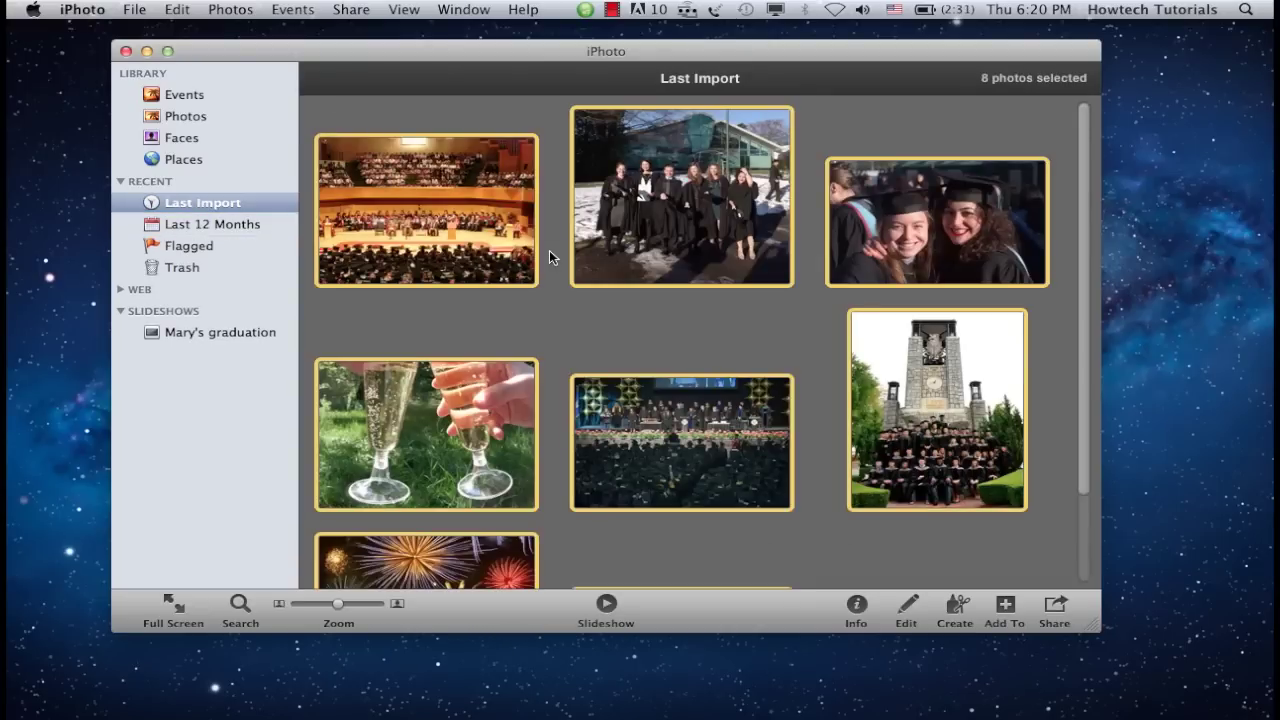
Step: Add the eight imported photos to the Mary's graduation slideshow and open it
{"action": "left_click", "coordinate": [1006, 605]}
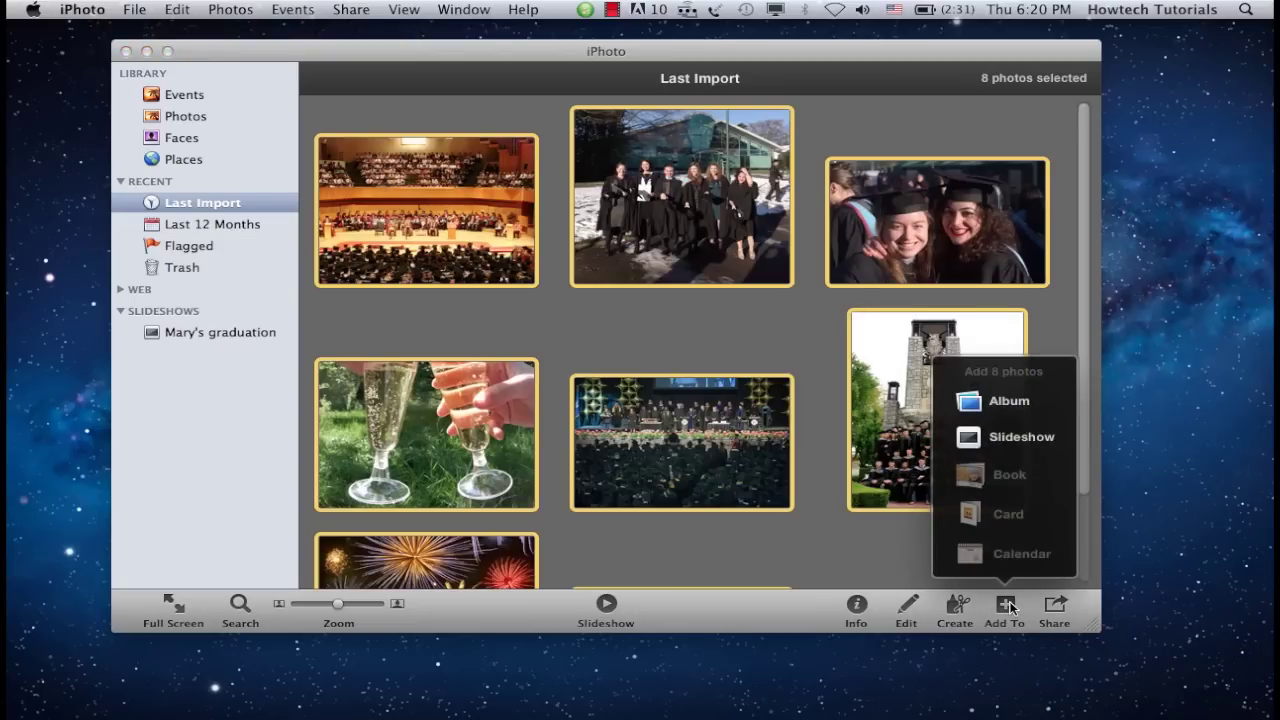
{"action": "left_click", "coordinate": [1012, 450]}
{"action": "left_click", "coordinate": [838, 343]}
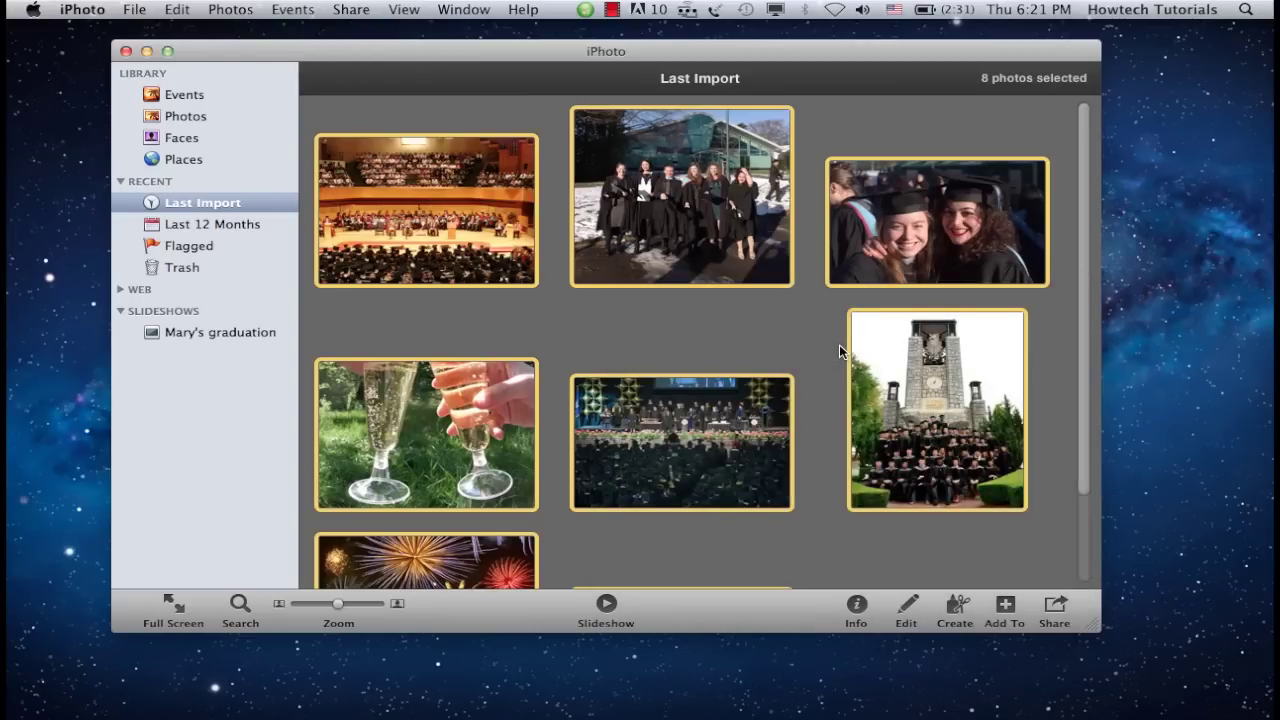
{"action": "left_click", "coordinate": [190, 335]}
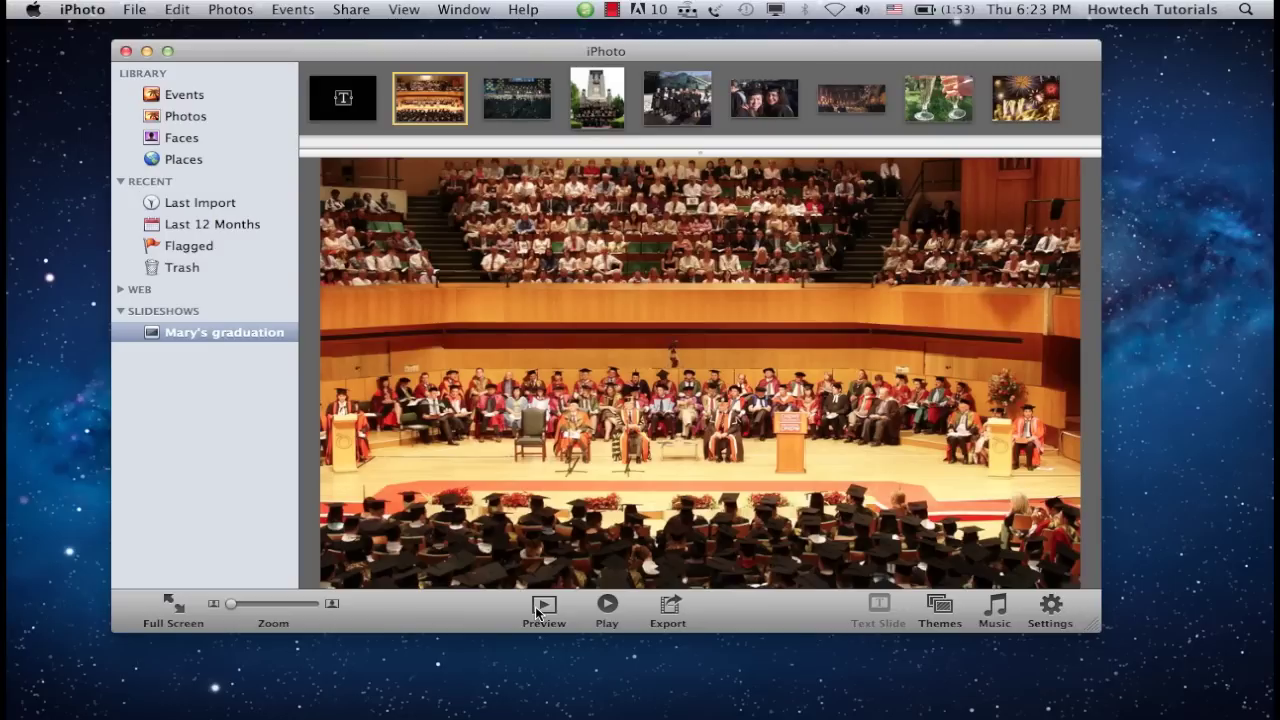
Step: Open the Music Settings for the Mary's graduation slideshow
{"action": "left_click", "coordinate": [995, 607]}
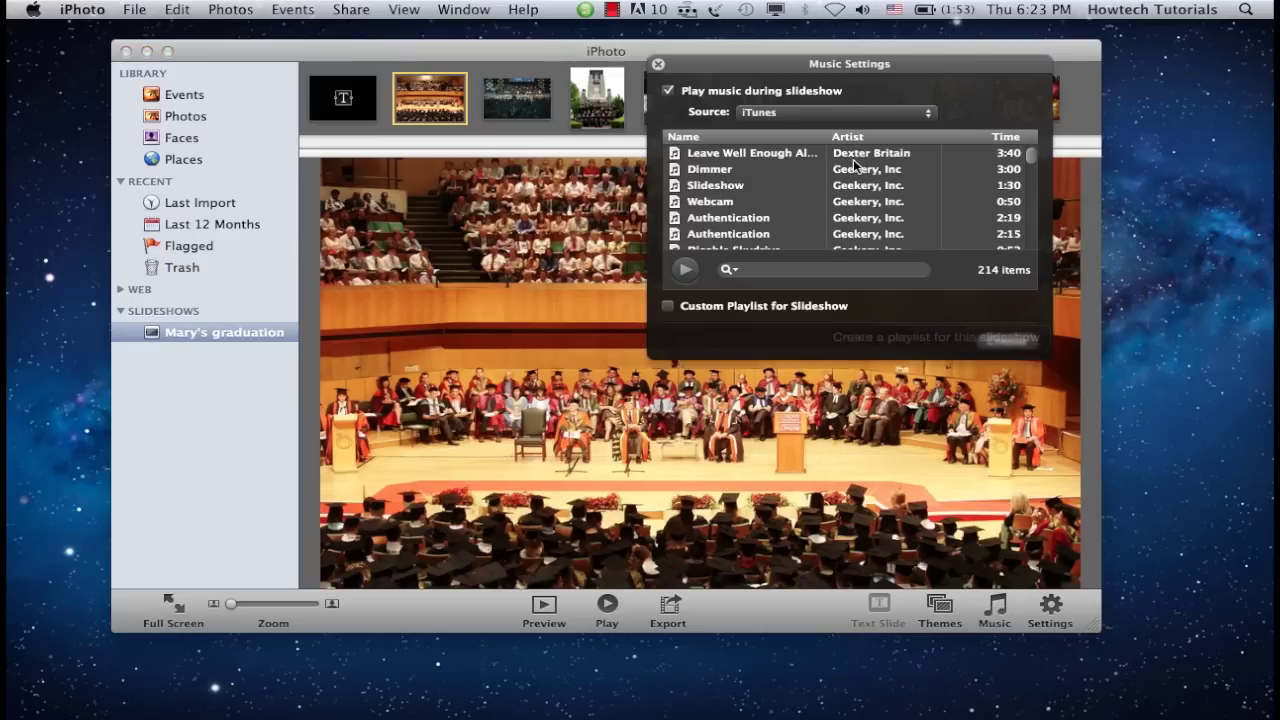
Step: Set the Sigur Rós track Starálfur as the slideshow music, then start the preview
{"action": "scroll", "coordinate": [828, 157], "scroll_direction": "down", "scroll_amount": 5}
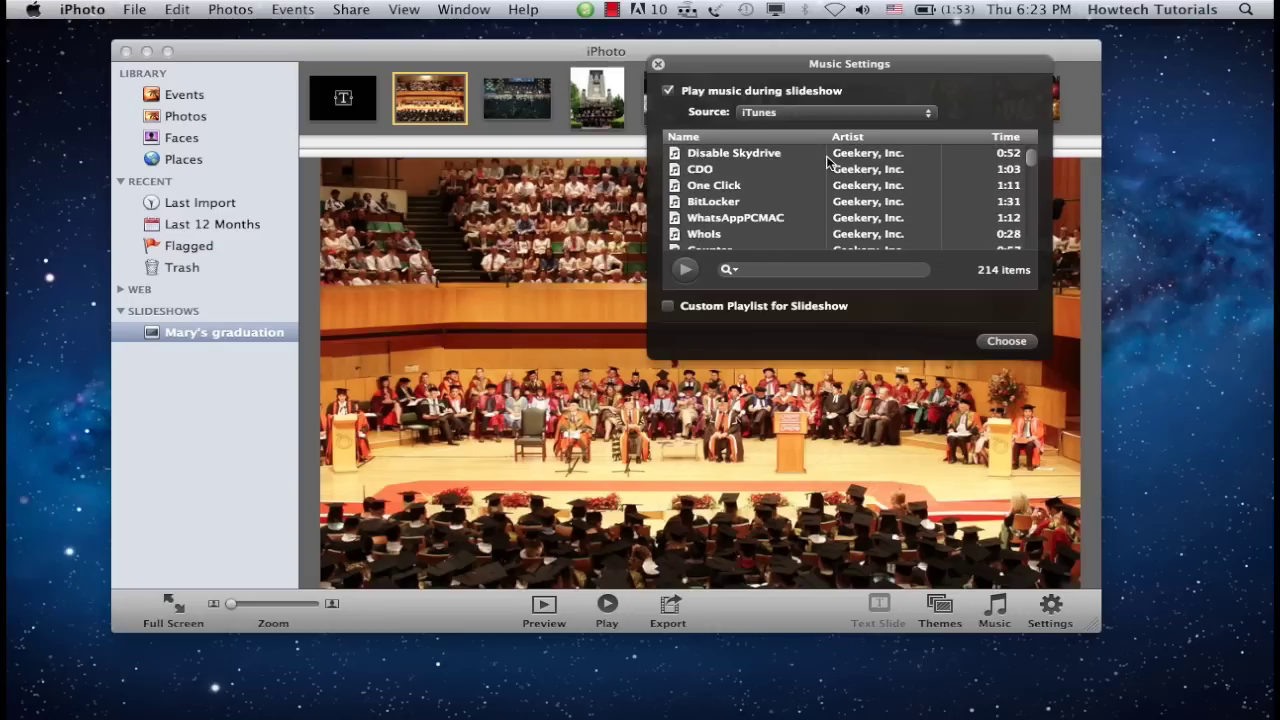
{"action": "scroll", "coordinate": [828, 160], "scroll_direction": "down", "scroll_amount": 3}
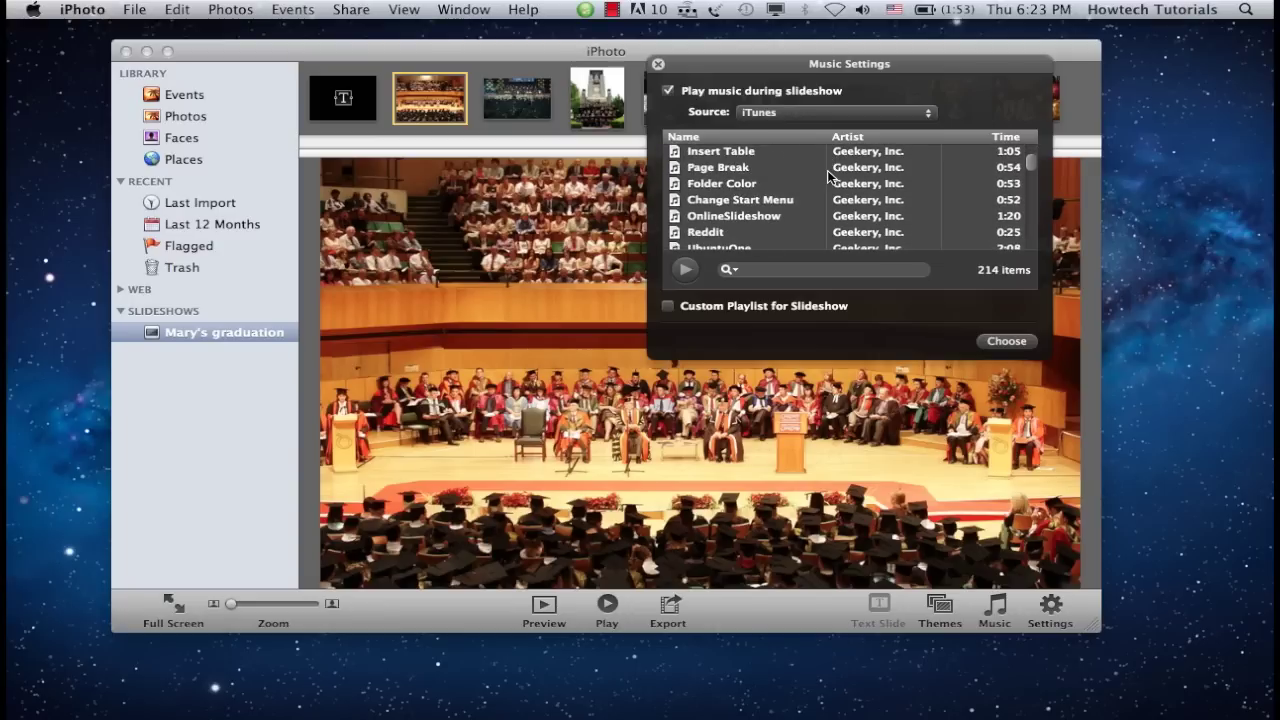
{"action": "scroll", "coordinate": [828, 165], "scroll_direction": "down", "scroll_amount": 5}
{"action": "scroll", "coordinate": [828, 176], "scroll_direction": "down", "scroll_amount": 3}
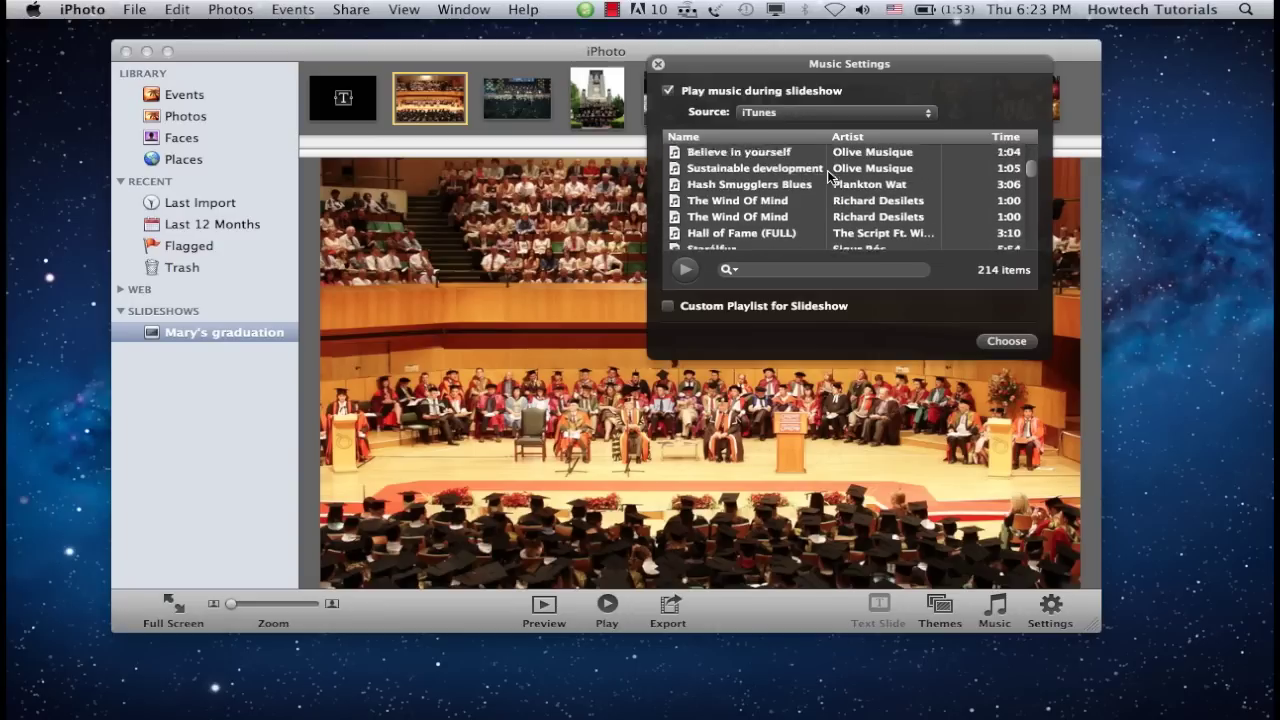
{"action": "left_click", "coordinate": [743, 227]}
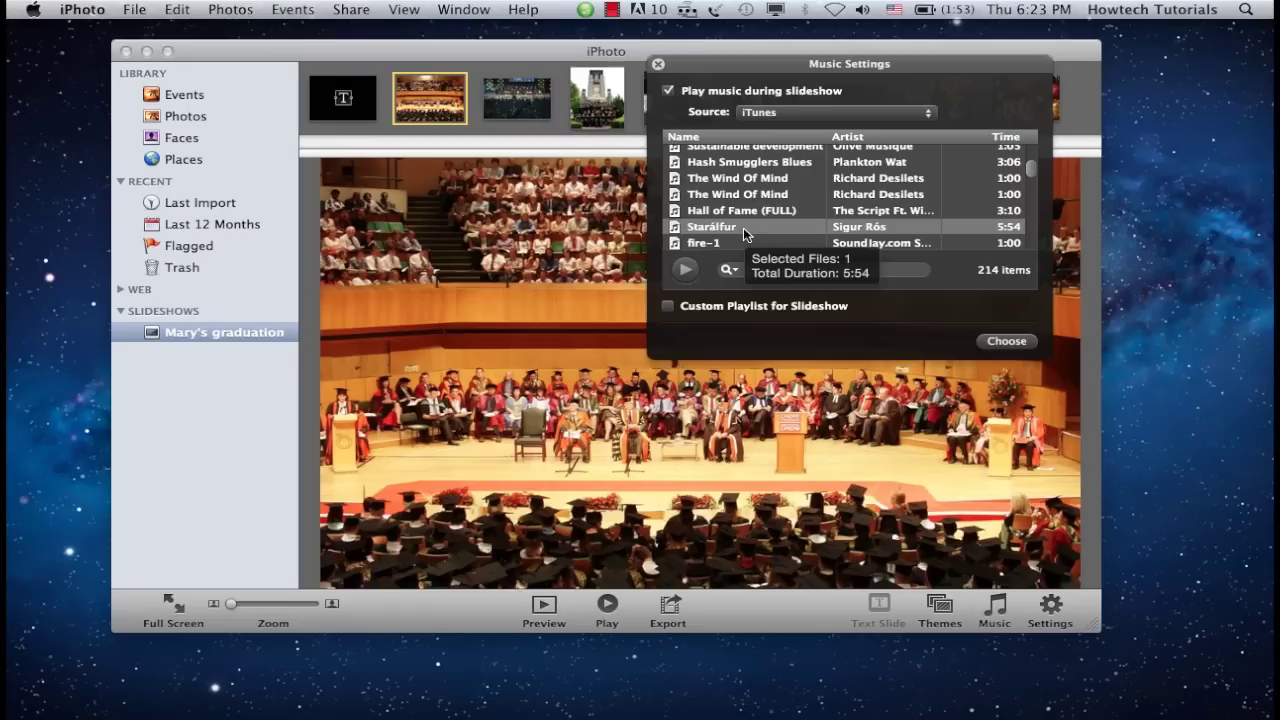
{"action": "left_click", "coordinate": [1018, 345]}
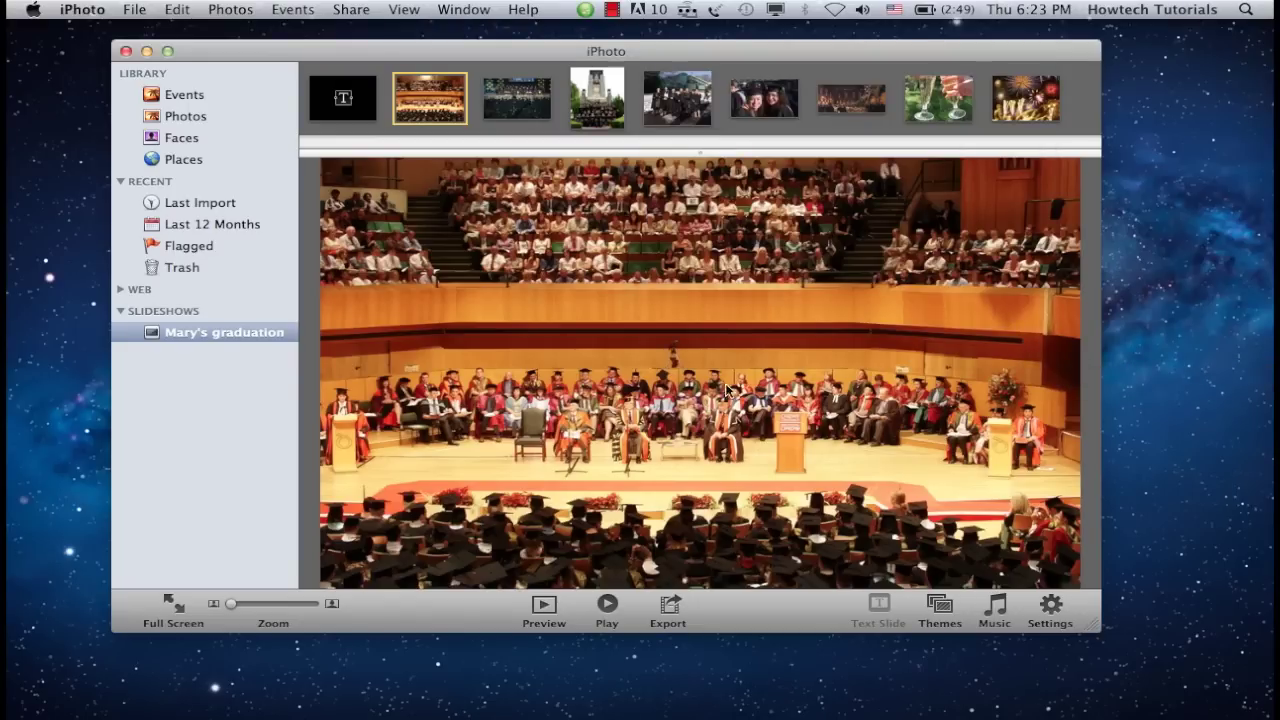
{"action": "left_click", "coordinate": [547, 613]}
Step: Bring up the slideshow export size options after watching the preview
{"action": "left_click", "coordinate": [669, 608]}
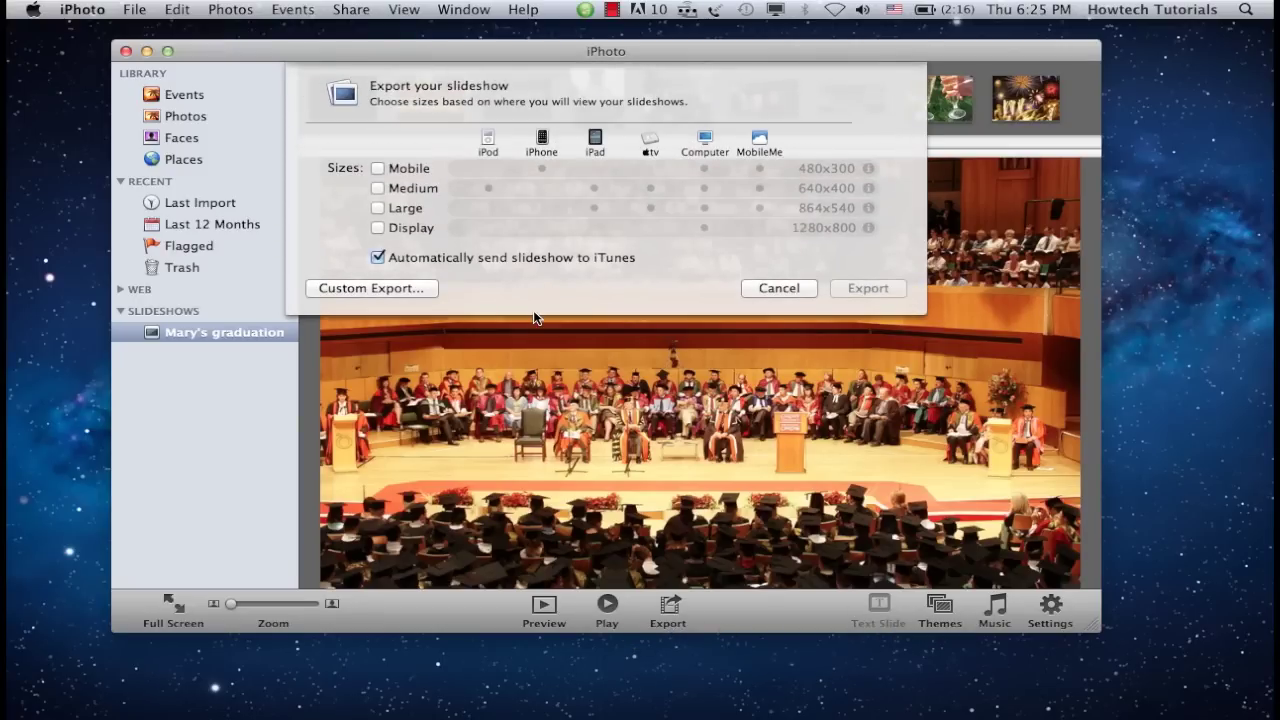
Step: Export the slideshow at Display size (1280x800) into the Desktop's Mary's Graduation photos folder
{"action": "left_click", "coordinate": [378, 228]}
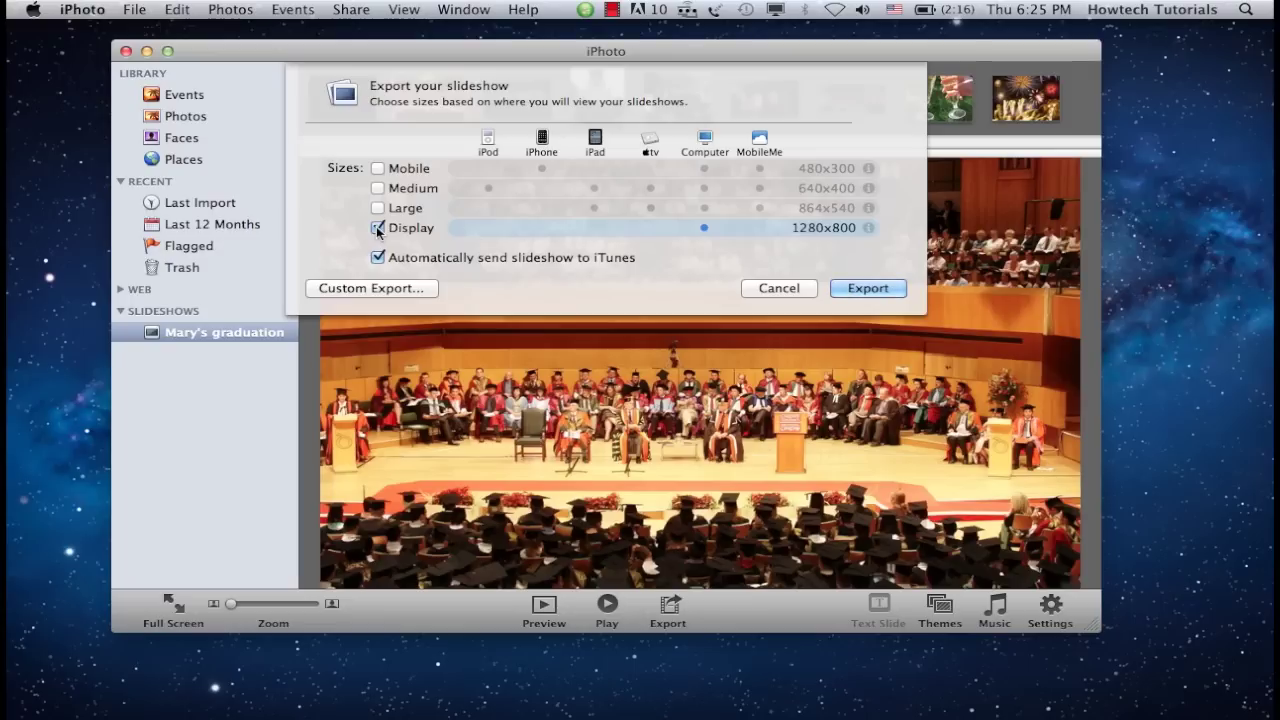
{"action": "left_click", "coordinate": [866, 288]}
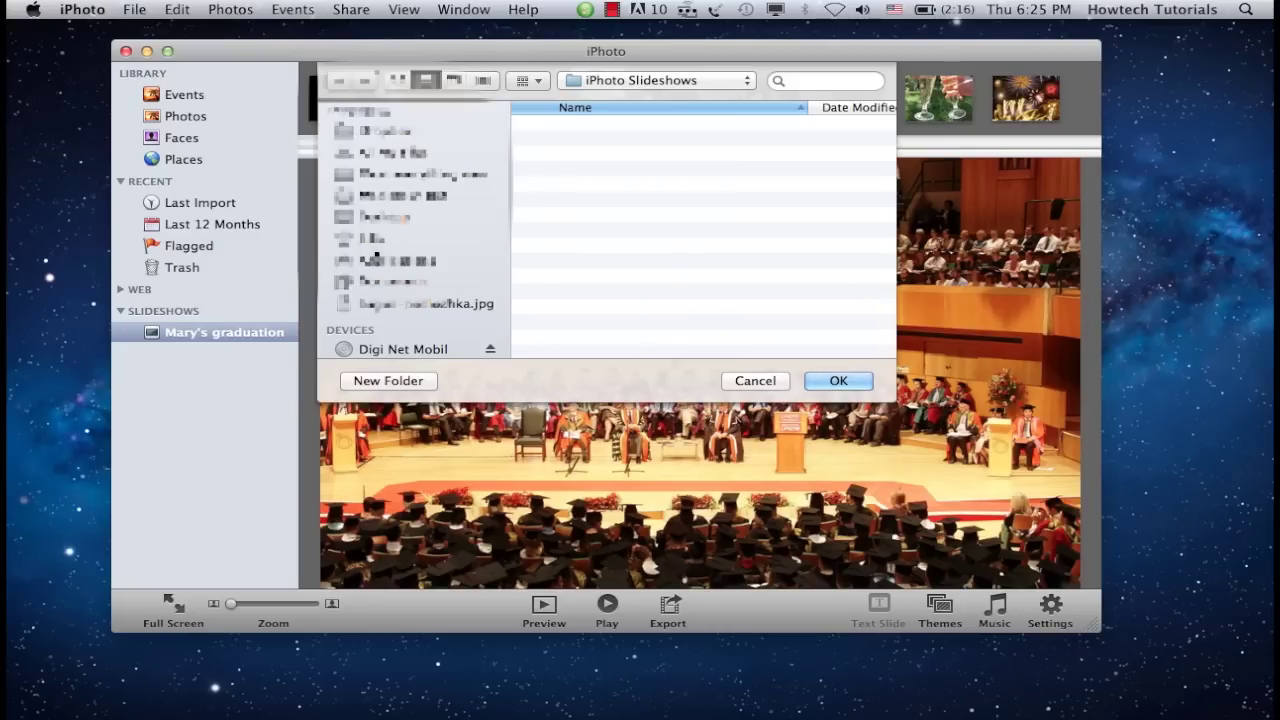
{"action": "left_click", "coordinate": [386, 220]}
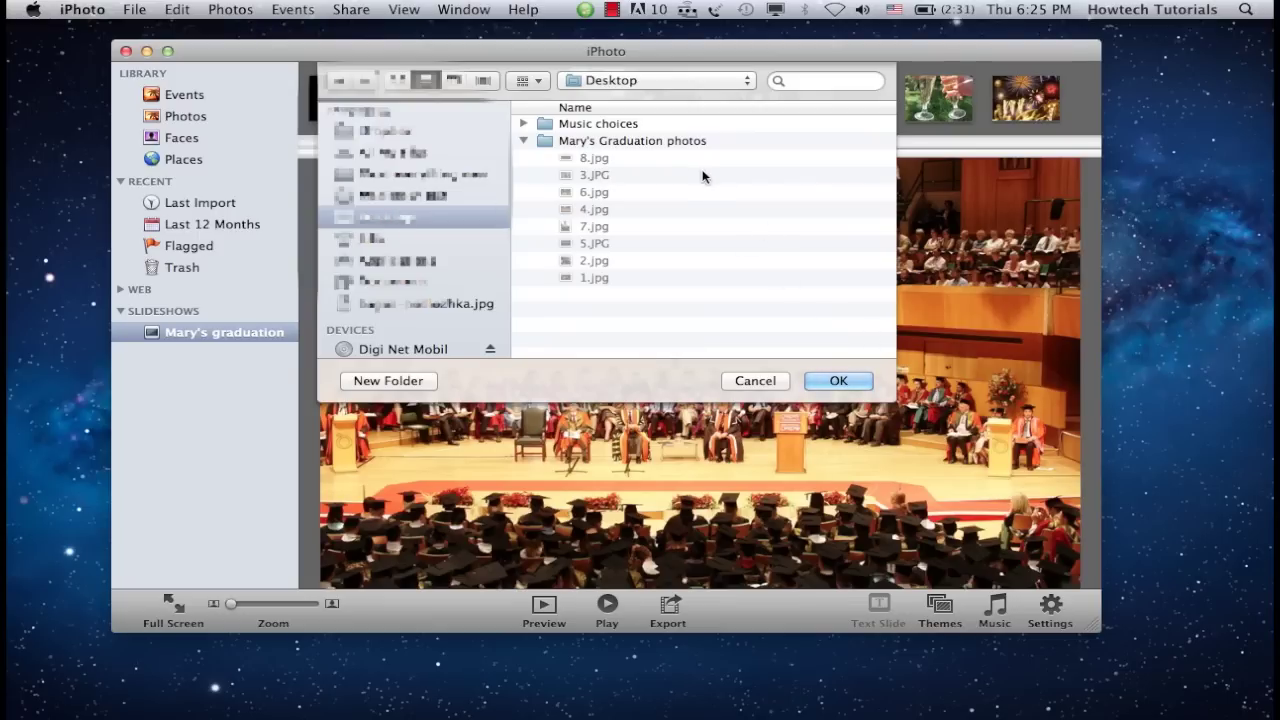
{"action": "left_click", "coordinate": [685, 146]}
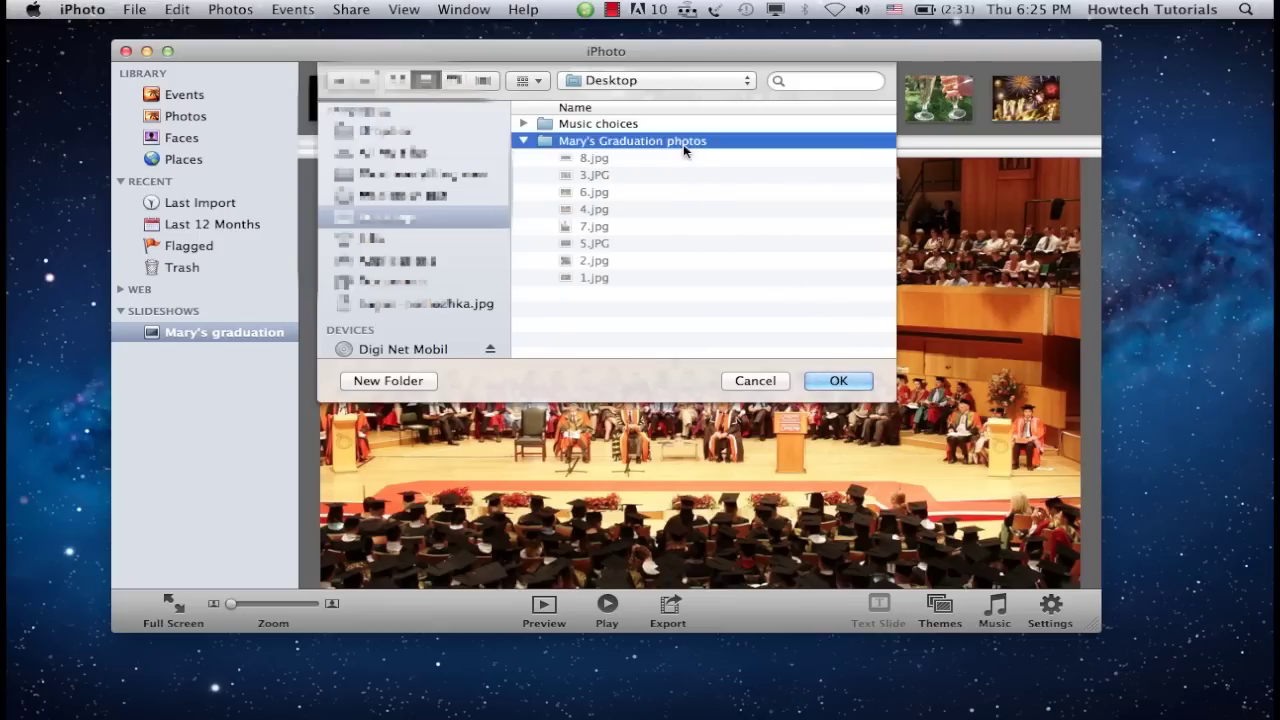
{"action": "left_click", "coordinate": [838, 381]}
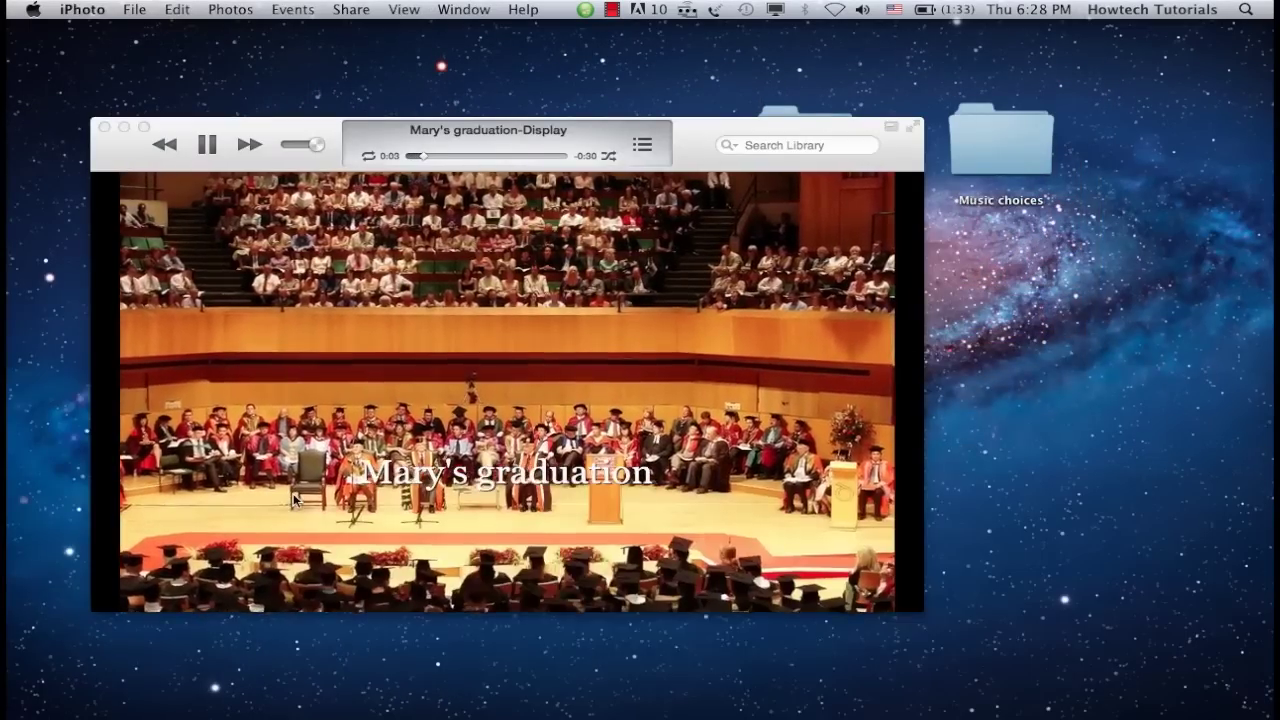
Step: Bring the iTunes player forward, move it up and right, and play the movie full screen
{"action": "left_click", "coordinate": [250, 168]}
{"action": "left_click_drag", "start_coordinate": [250, 160], "coordinate": [345, 115]}
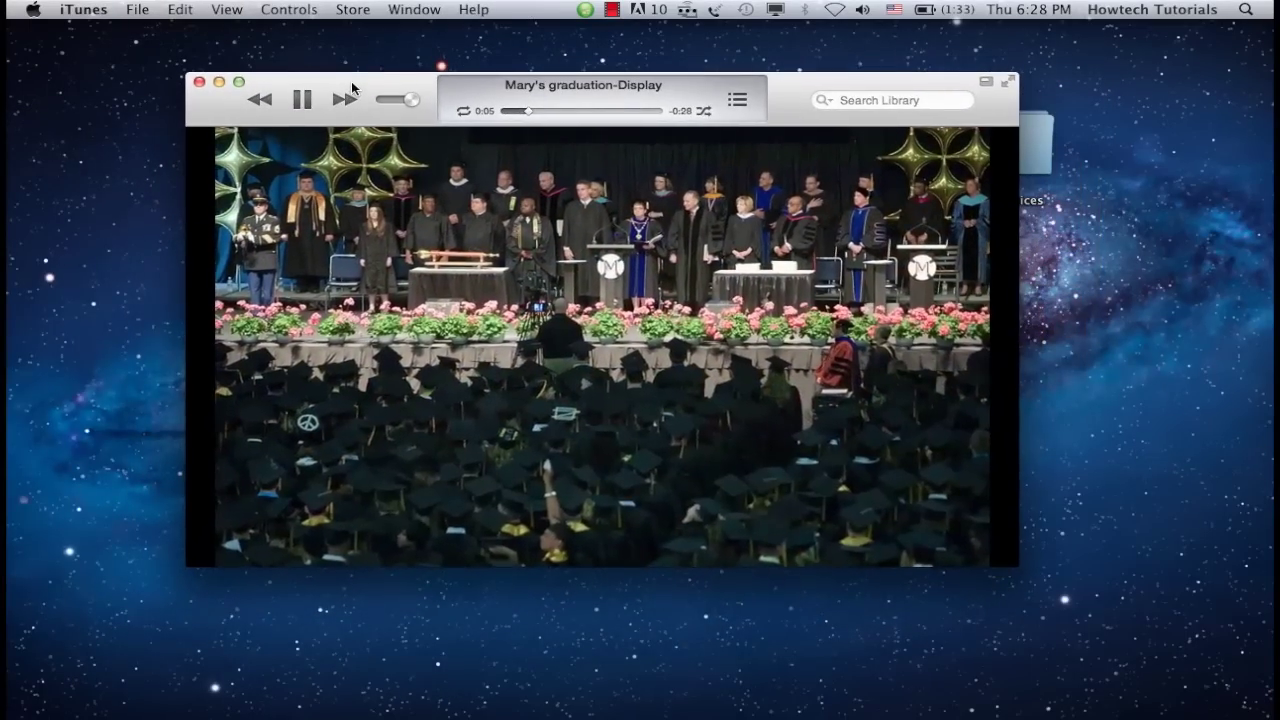
{"action": "left_click", "coordinate": [1006, 88]}
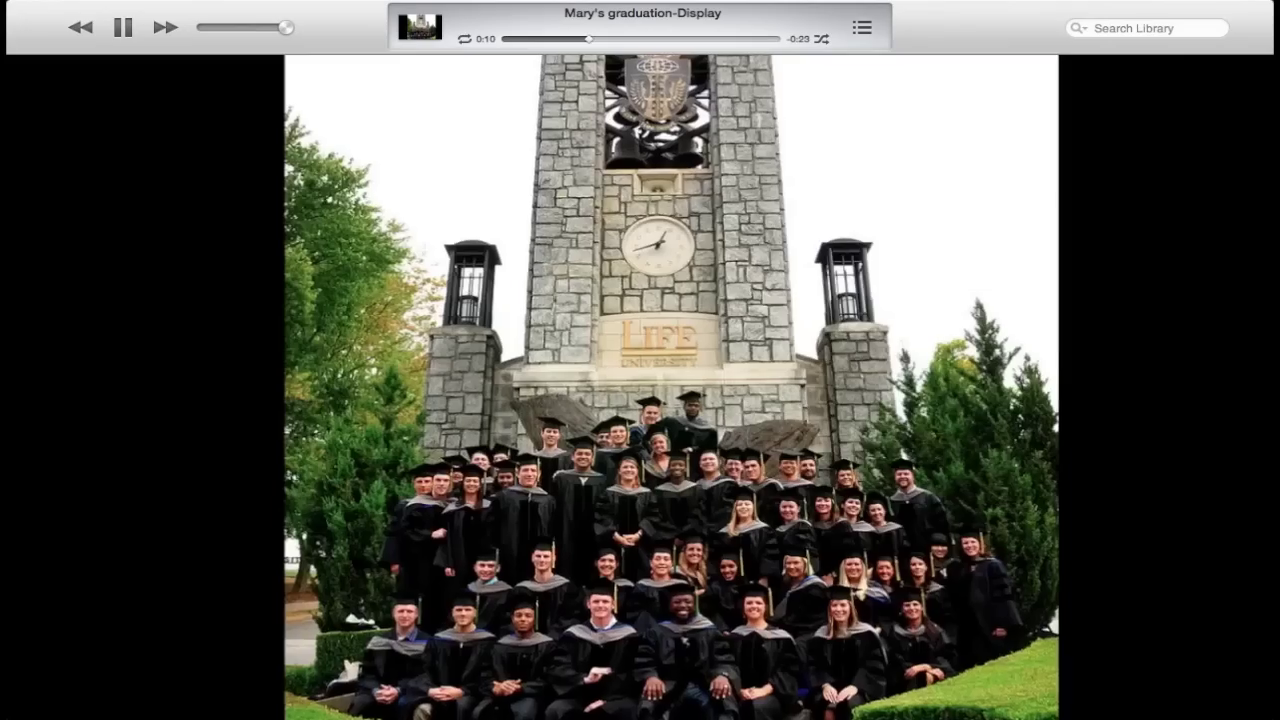